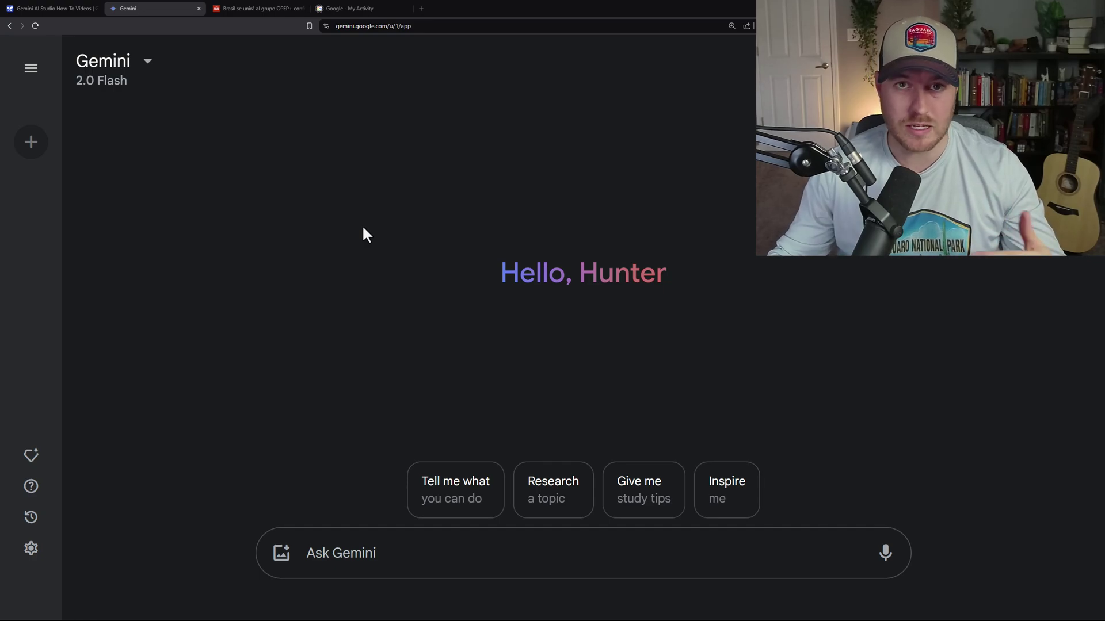
Step: Switch from Gemini to the CNN Español article about Brazil joining OPEP+
{"action": "key", "text": "ctrl+Tab"}
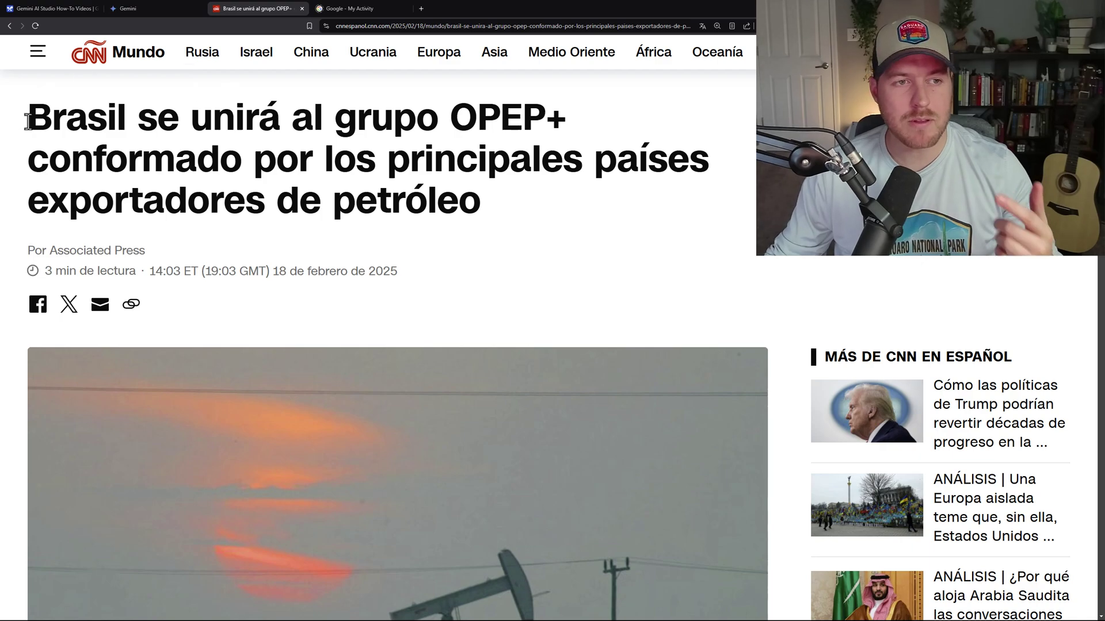
Step: Copy the Spanish OPEP+ headline and return to the Gemini tab
{"action": "left_click_drag", "start_coordinate": [28, 118], "coordinate": [491, 216]}
{"action": "key", "text": "ctrl+c"}
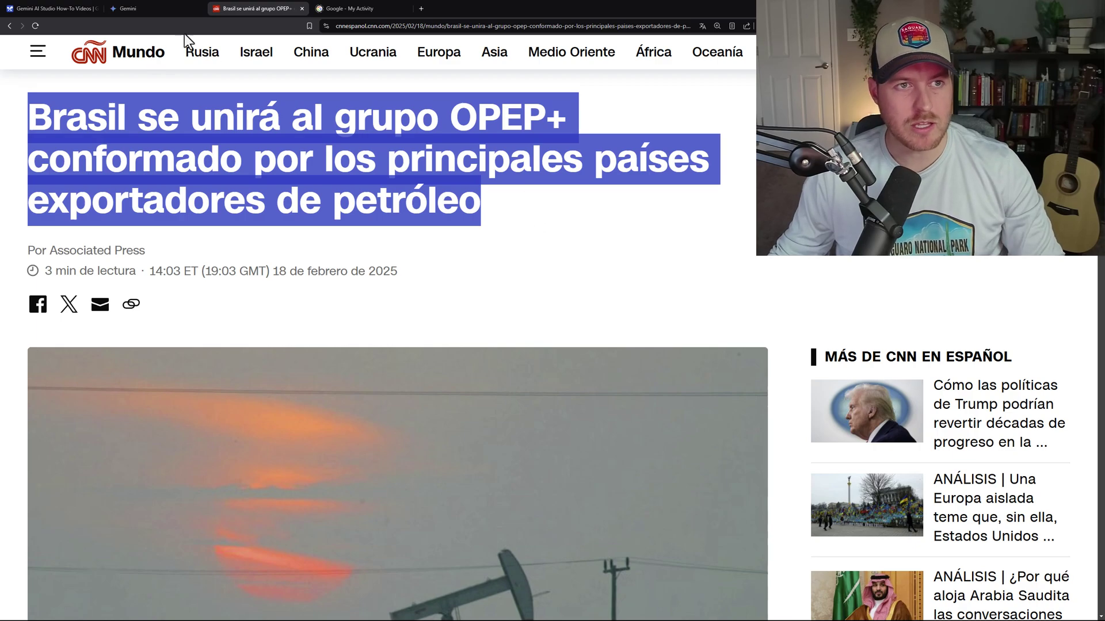
{"action": "left_click", "coordinate": [150, 3]}
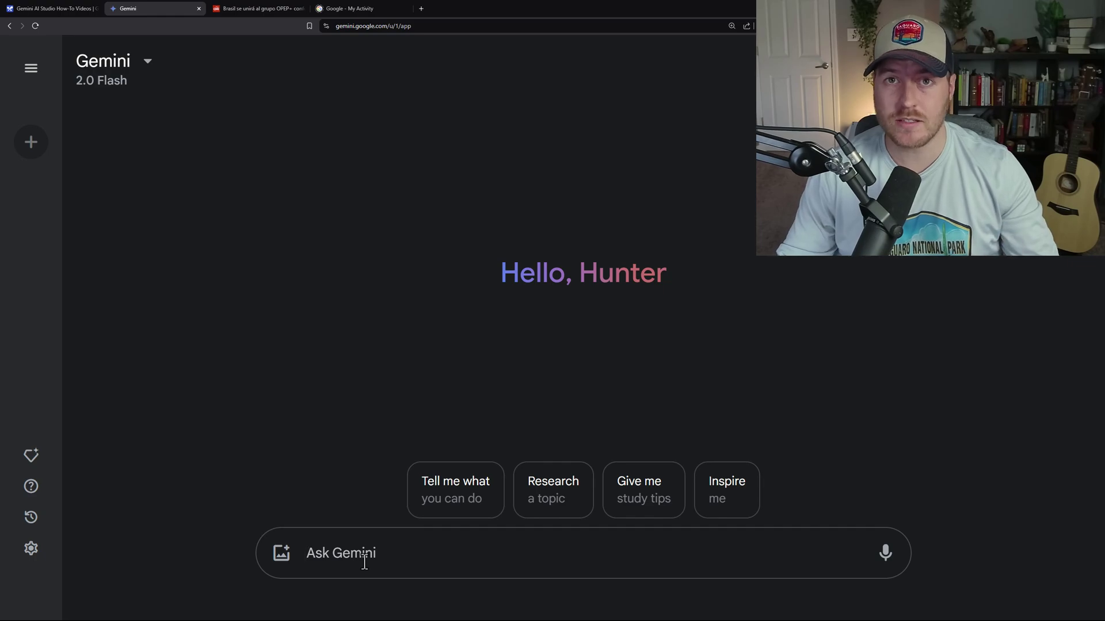
Step: Ask Gemini 'Translate the following into English' with the pasted Spanish headline in quotes
{"action": "type", "text": "Translate the following into English, \"\""}
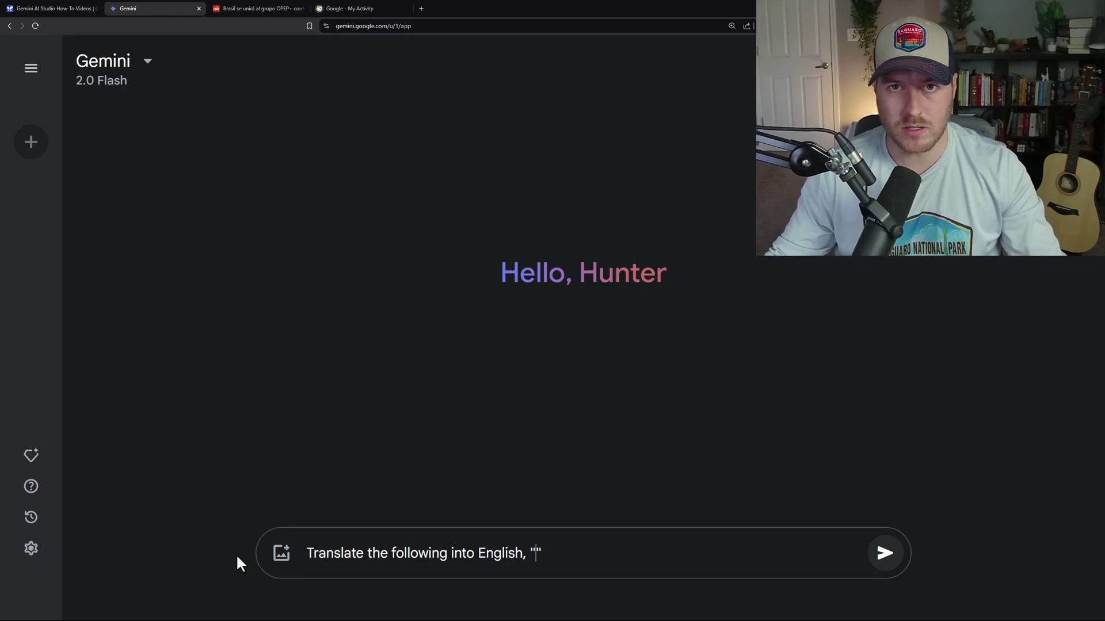
{"action": "key", "text": "ctrl+v"}
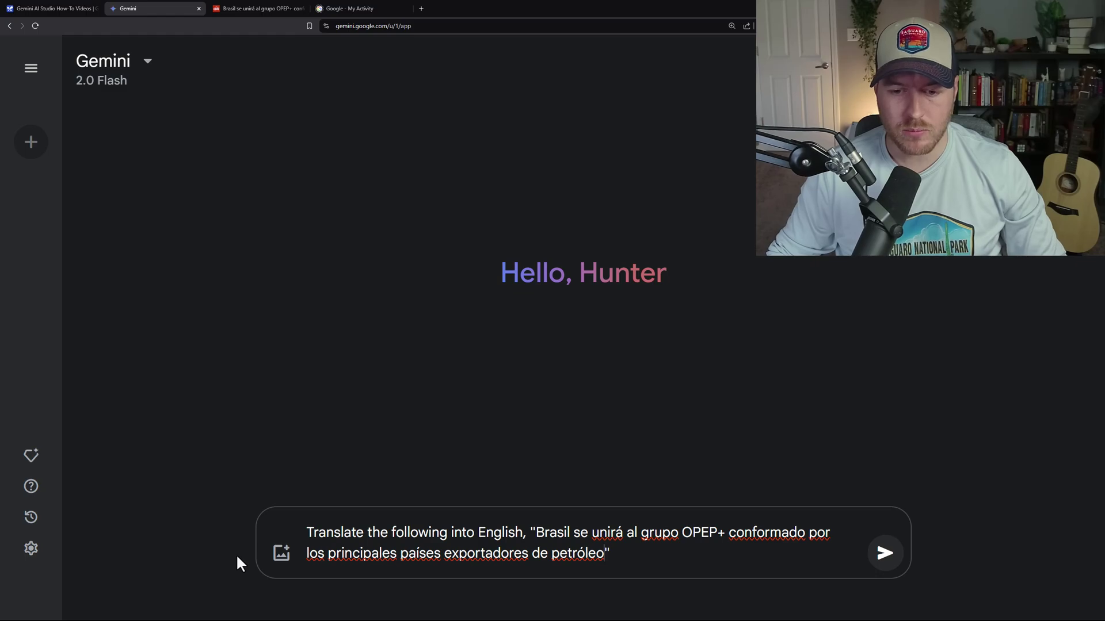
{"action": "key", "text": "Return"}
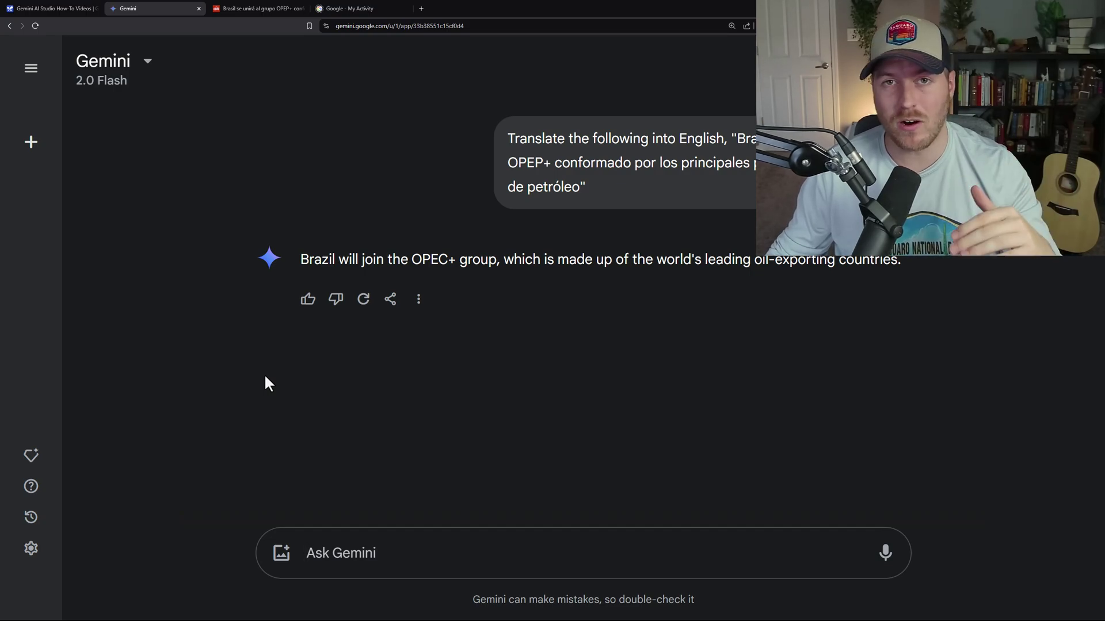
Step: Copy the article text from '(AP)' to 'afirma Araújo.' and start a 'Translate this into English' prompt
{"action": "key", "text": "ctrl+Tab"}
{"action": "scroll", "coordinate": [482, 225], "scroll_direction": "down", "scroll_amount": 5}
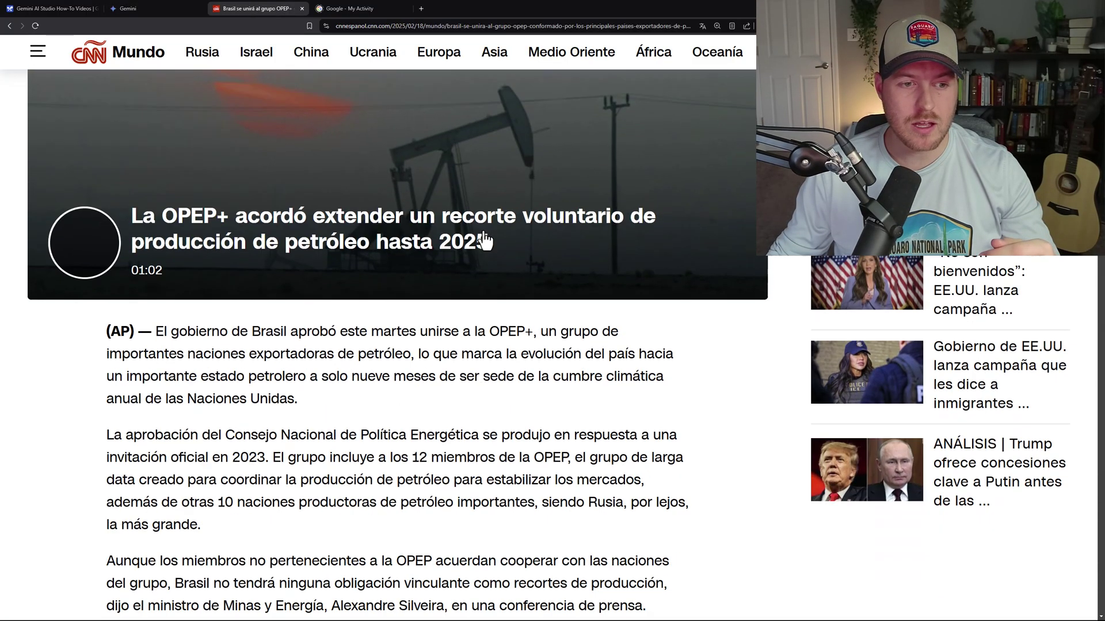
{"action": "scroll", "coordinate": [485, 233], "scroll_direction": "down", "scroll_amount": 3}
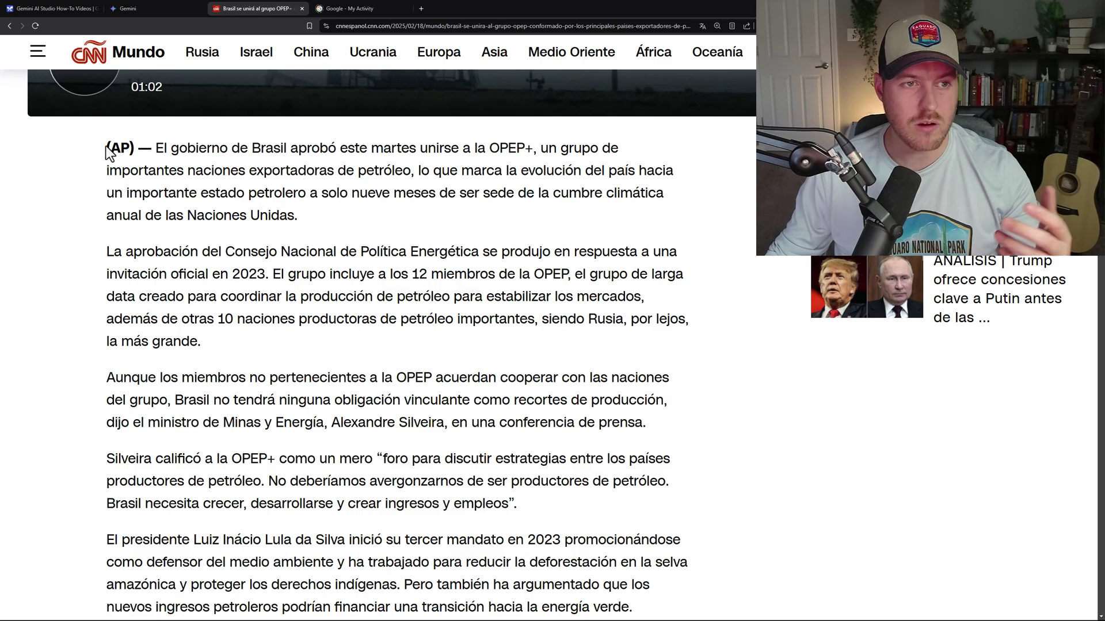
{"action": "left_click_drag", "start_coordinate": [153, 149], "coordinate": [433, 329]}
{"action": "scroll", "coordinate": [291, 363], "scroll_direction": "down", "scroll_amount": 8}
{"action": "scroll", "coordinate": [412, 382], "scroll_direction": "down", "scroll_amount": 7}
{"action": "right_click", "coordinate": [385, 271]}
{"action": "left_click", "coordinate": [425, 278]}
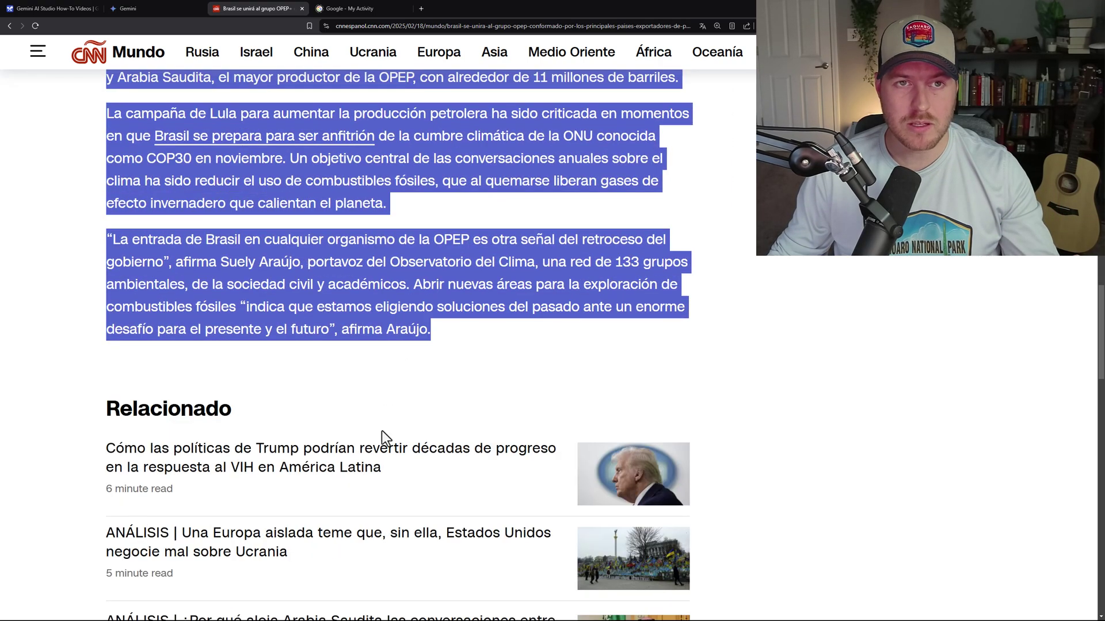
{"action": "key", "text": "ctrl+shift+Tab"}
{"action": "type", "text": "Translate this into English, \"\""}
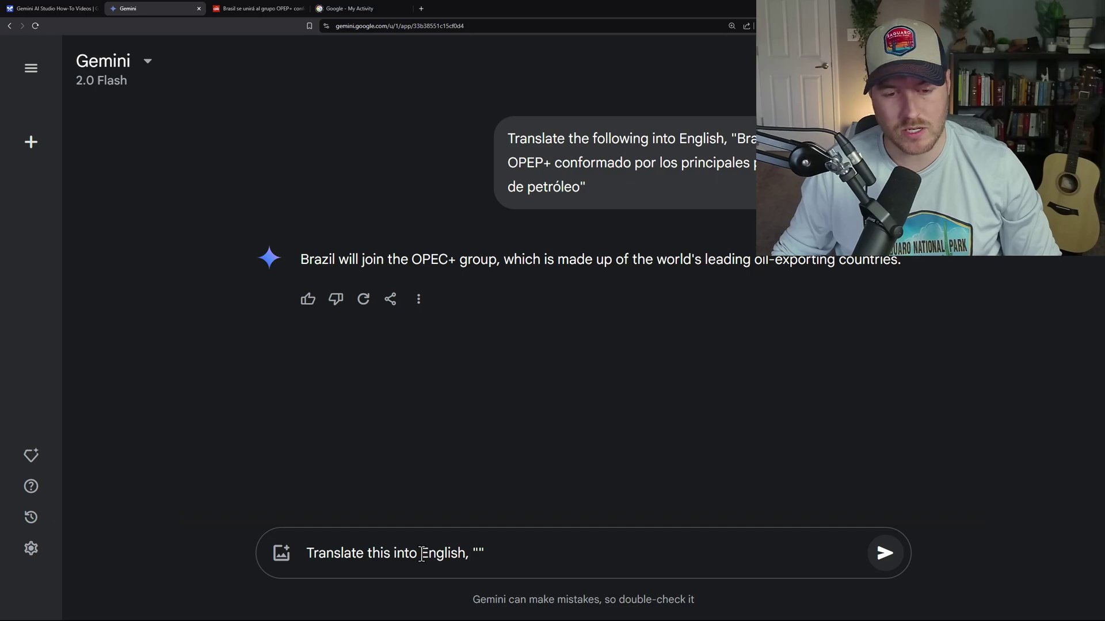
Step: Paste the Spanish article into the prompt, send it, and read the English translation
{"action": "key", "text": "ctrl+v"}
{"action": "key", "text": "Return"}
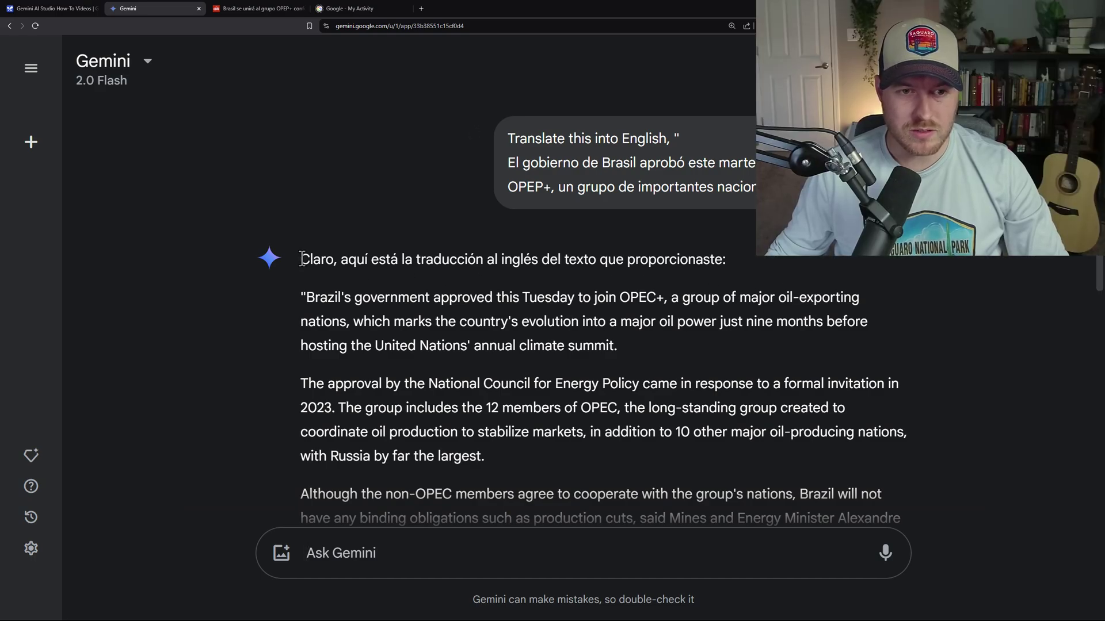
{"action": "left_click_drag", "start_coordinate": [301, 259], "coordinate": [719, 266]}
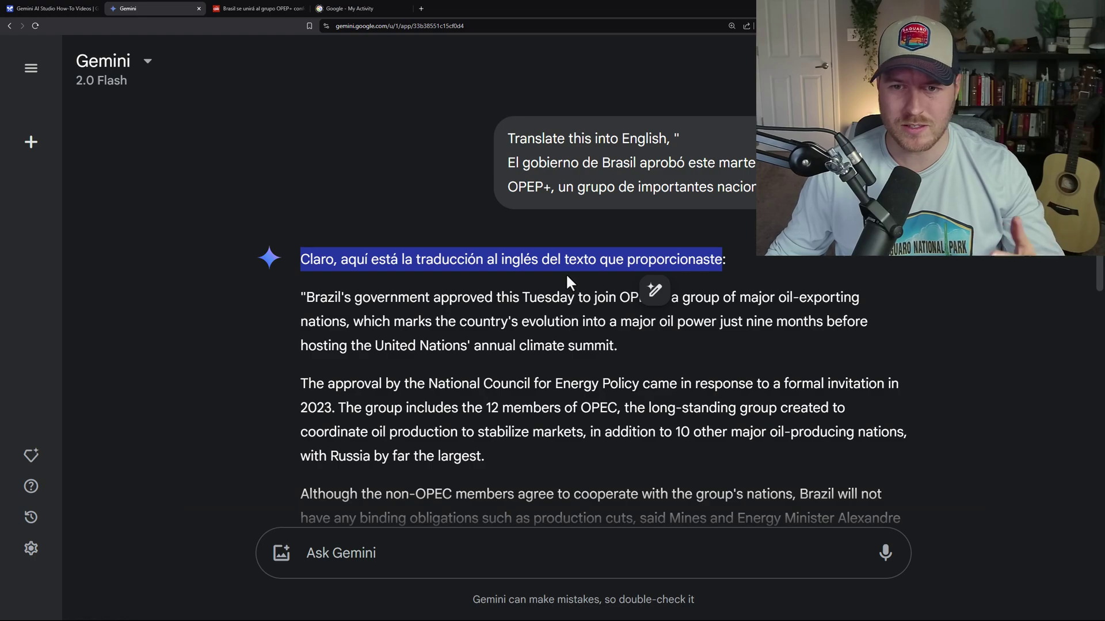
{"action": "scroll", "coordinate": [434, 318], "scroll_direction": "down", "scroll_amount": 3}
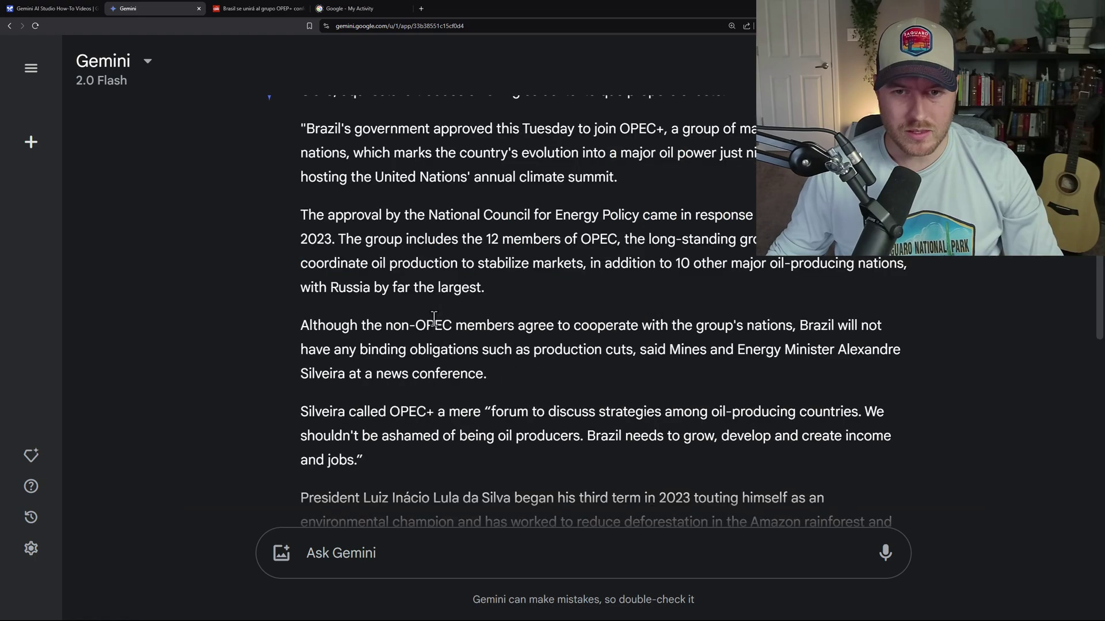
{"action": "scroll", "coordinate": [434, 319], "scroll_direction": "down", "scroll_amount": 9}
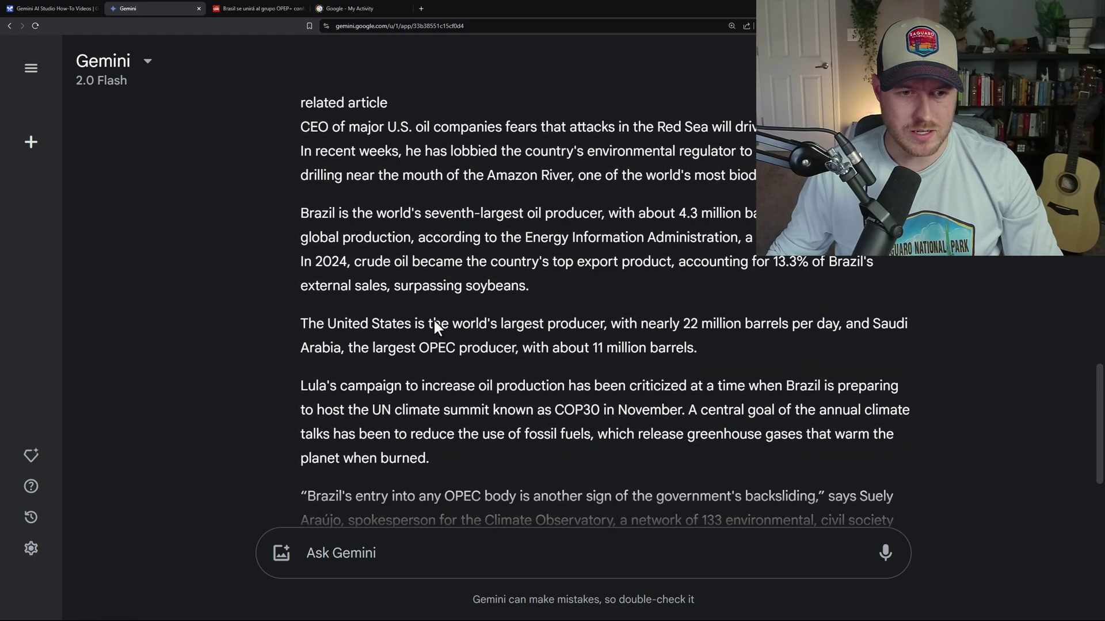
{"action": "scroll", "coordinate": [433, 321], "scroll_direction": "down", "scroll_amount": 3}
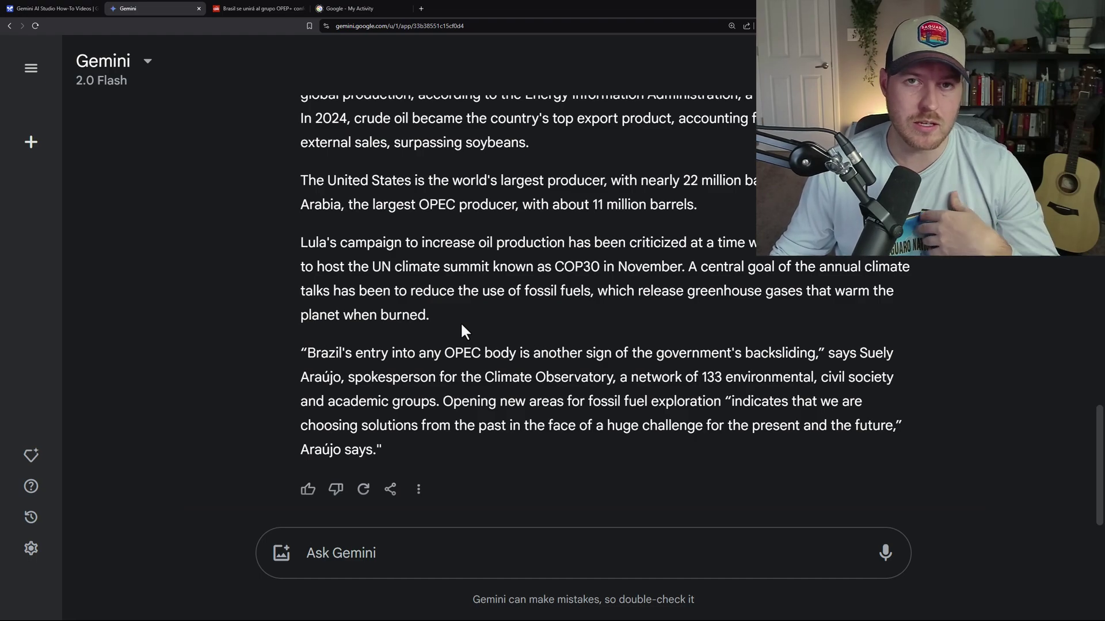
Step: Attach the korean_menu.jpg pizza menu image and send it for English translation
{"action": "key", "text": "alt+Tab"}
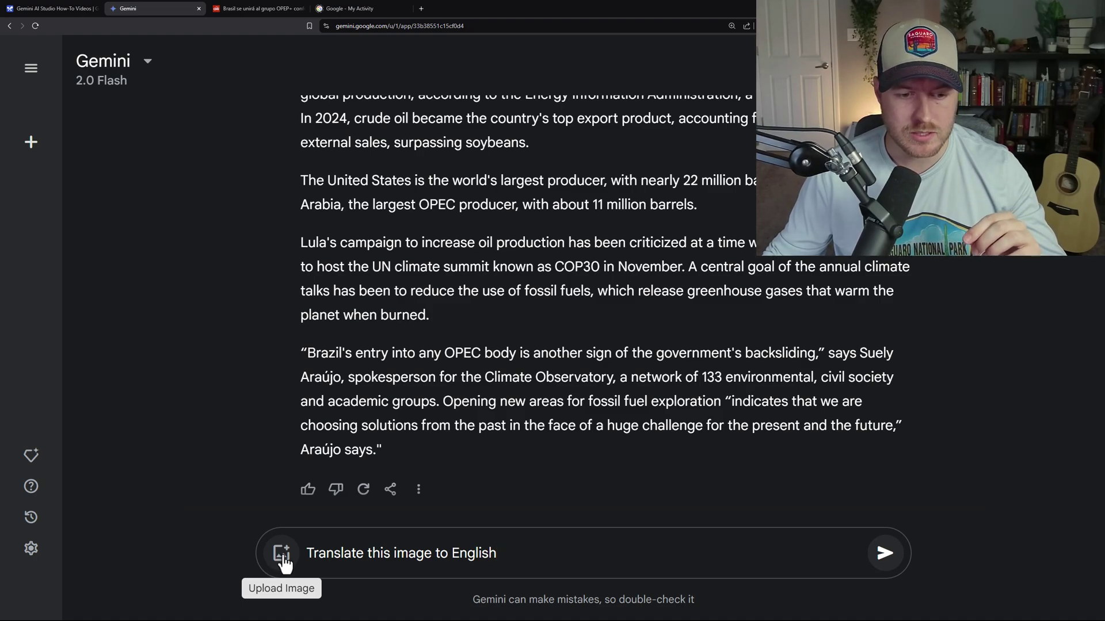
{"action": "key", "text": "ctrl+v"}
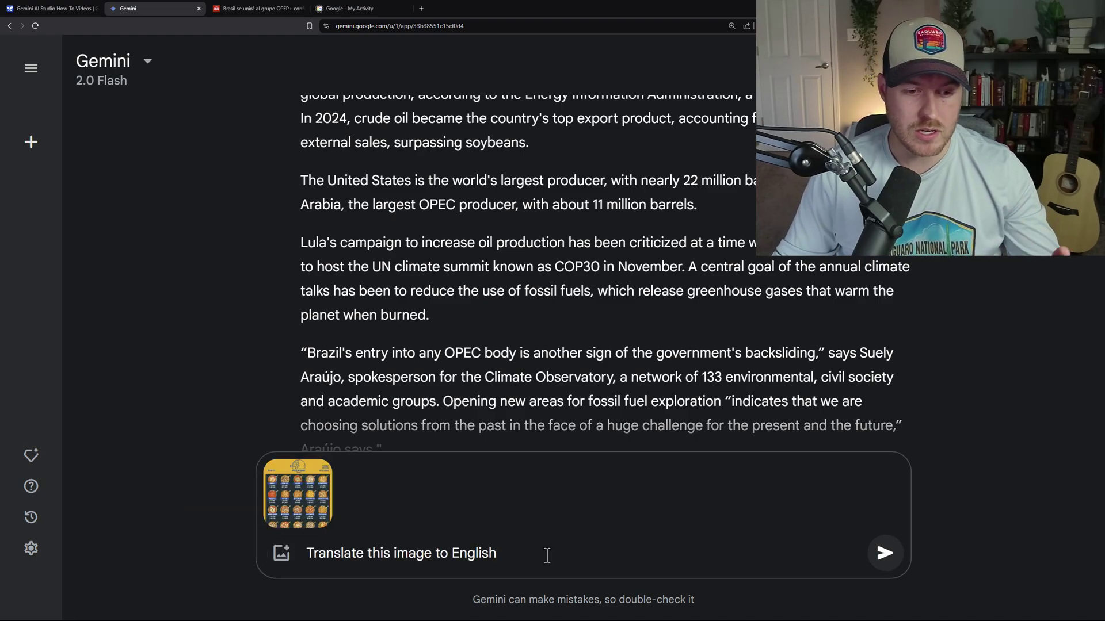
{"action": "key", "text": "Return"}
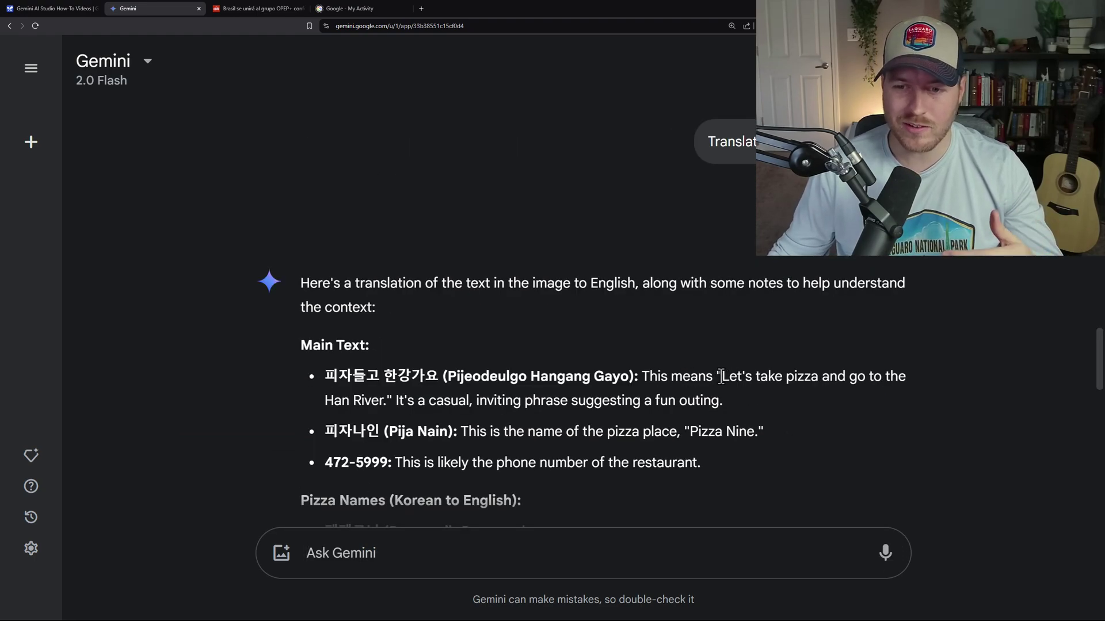
{"action": "left_click_drag", "start_coordinate": [727, 377], "coordinate": [659, 401]}
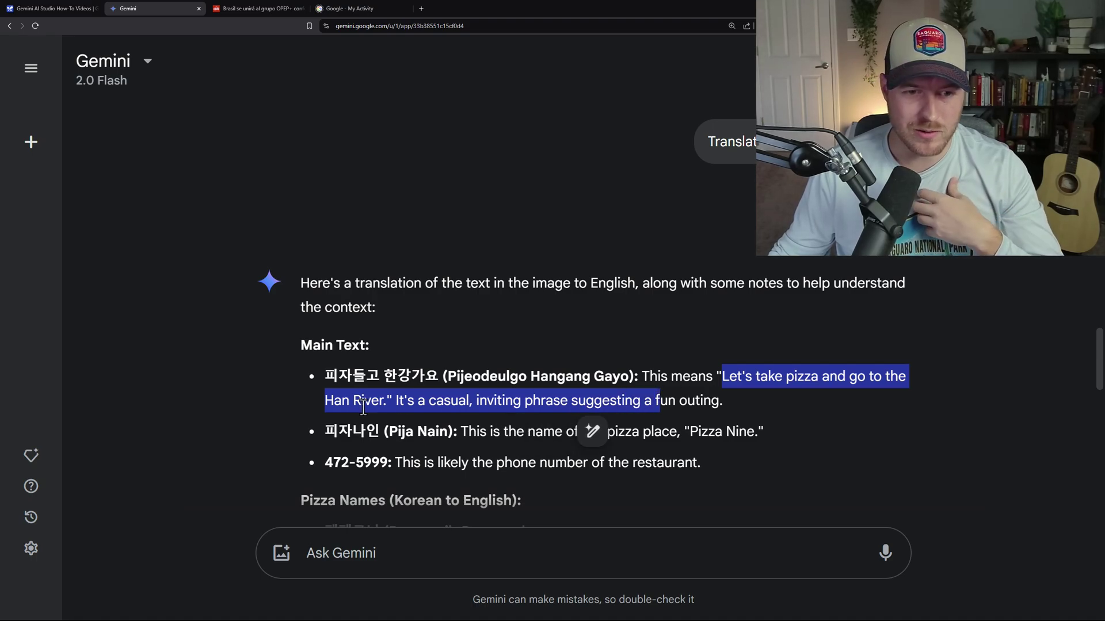
{"action": "left_click", "coordinate": [754, 404]}
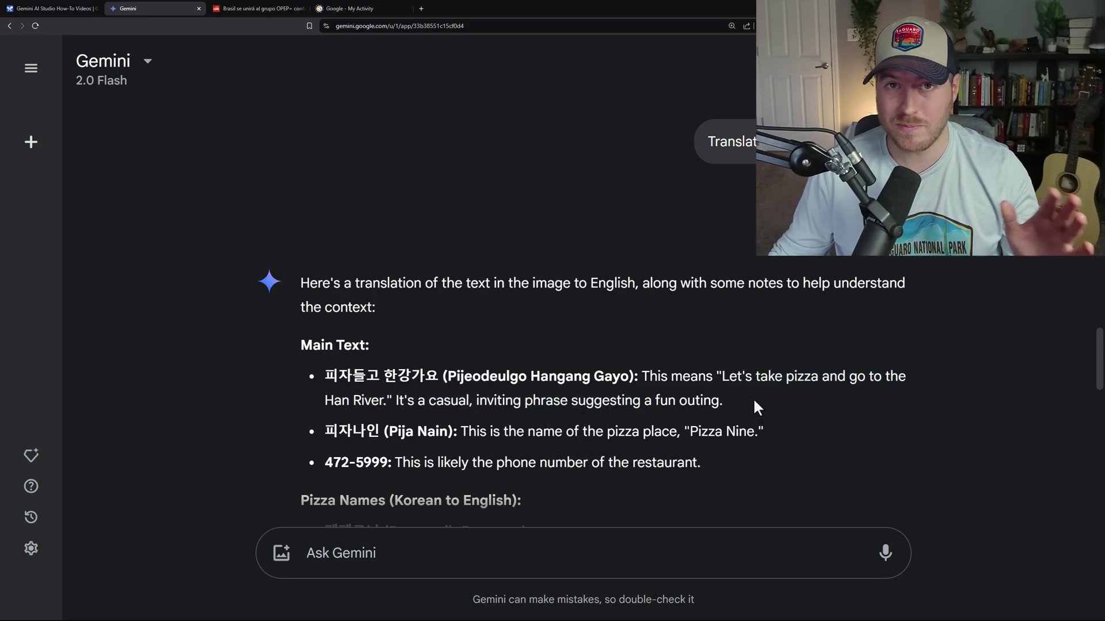
{"action": "scroll", "coordinate": [627, 133], "scroll_direction": "down", "scroll_amount": 7}
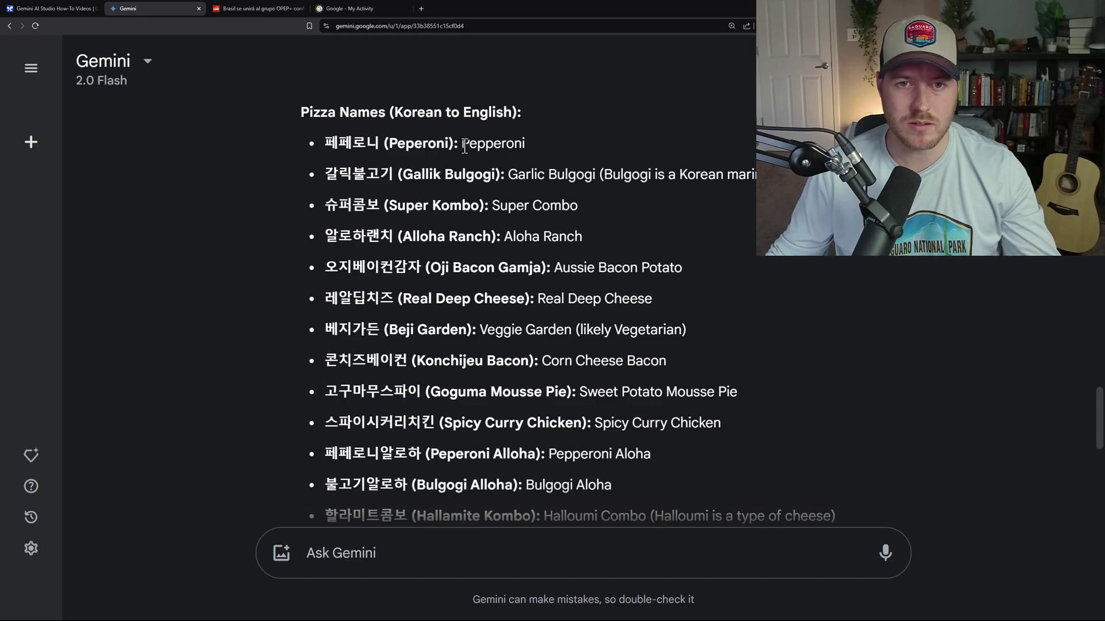
{"action": "left_click_drag", "start_coordinate": [461, 143], "coordinate": [534, 140]}
{"action": "left_click", "coordinate": [532, 176]}
{"action": "left_click_drag", "start_coordinate": [508, 176], "coordinate": [593, 176]}
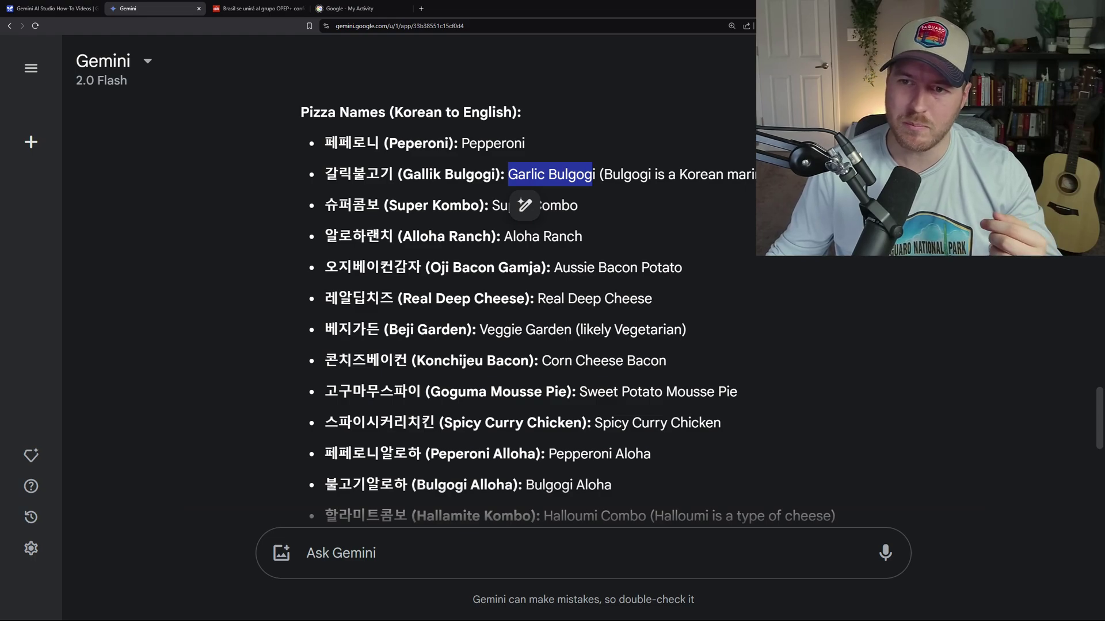
{"action": "left_click", "coordinate": [702, 199]}
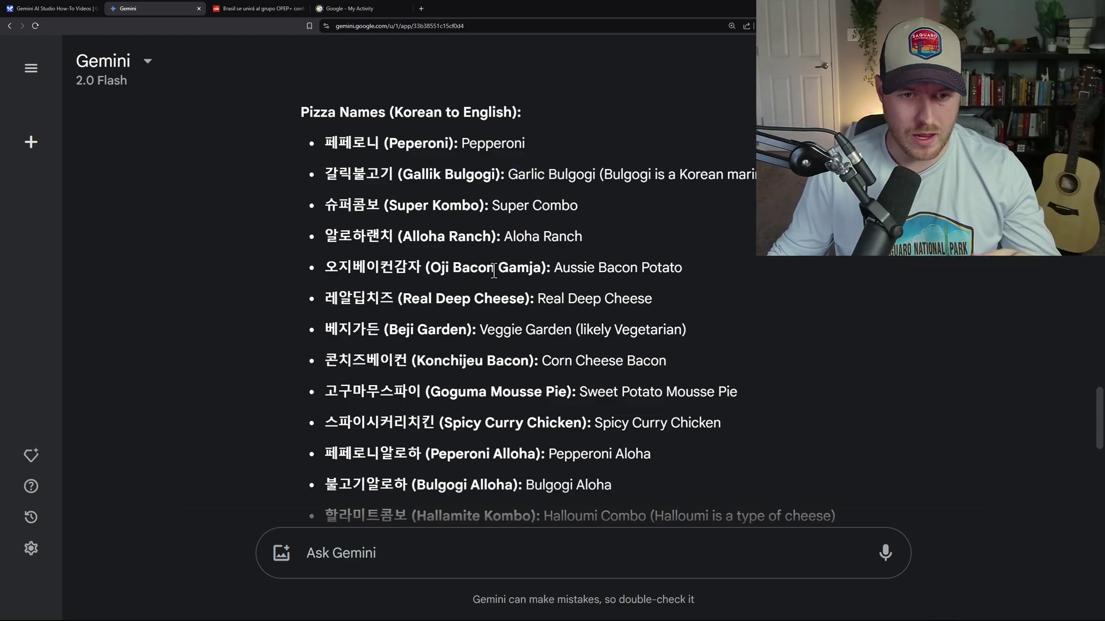
{"action": "scroll", "coordinate": [638, 312], "scroll_direction": "down", "scroll_amount": 10}
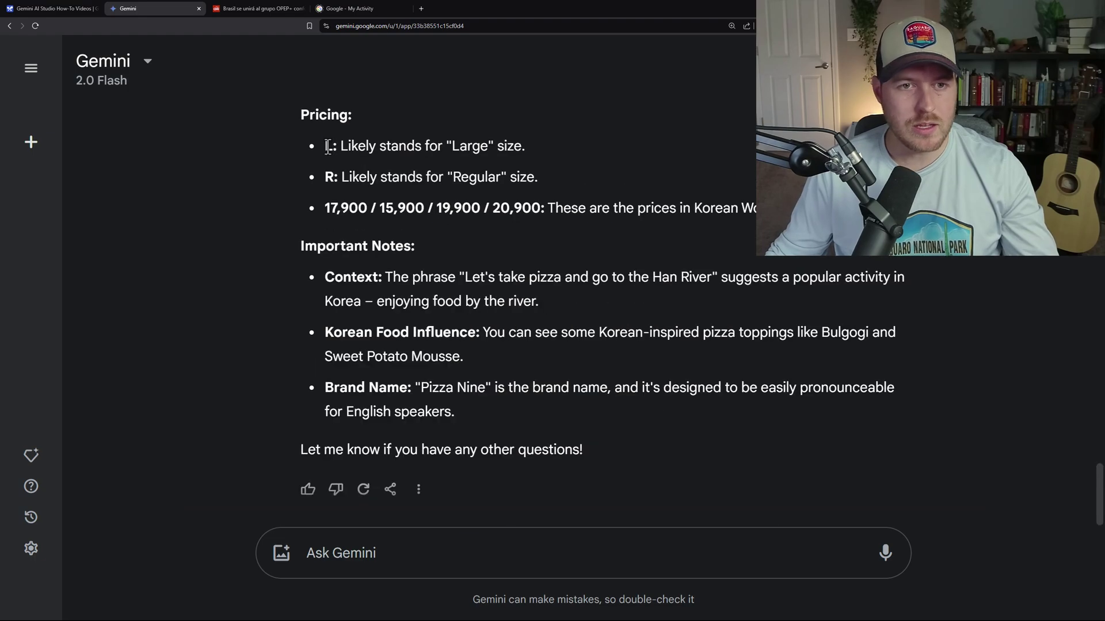
{"action": "left_click_drag", "start_coordinate": [324, 146], "coordinate": [524, 146]}
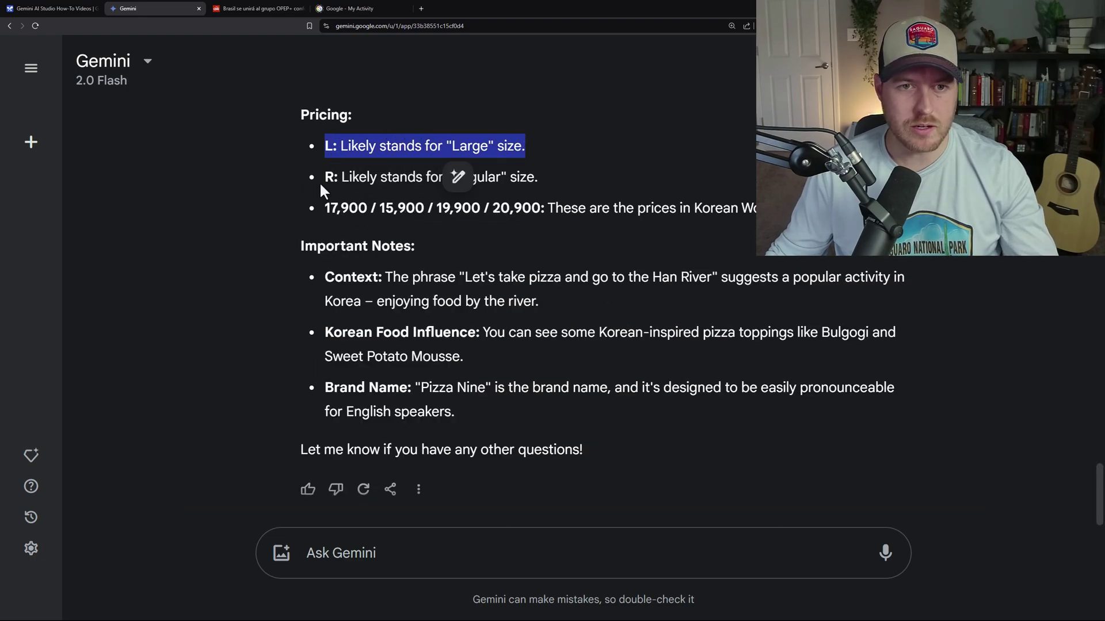
{"action": "left_click_drag", "start_coordinate": [323, 176], "coordinate": [539, 176]}
{"action": "left_click", "coordinate": [641, 197]}
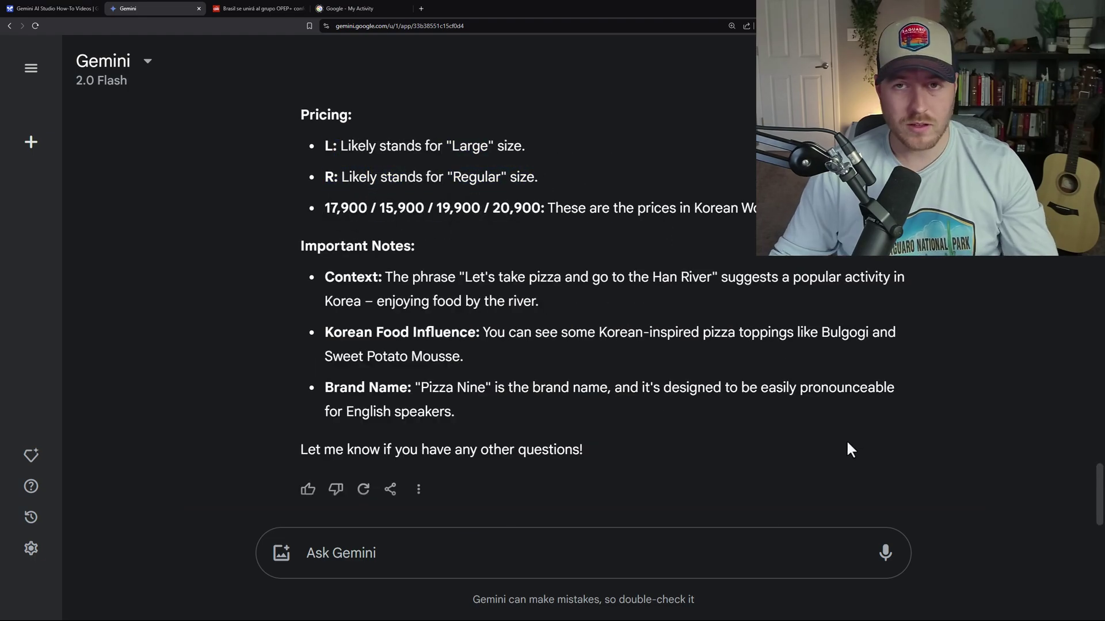